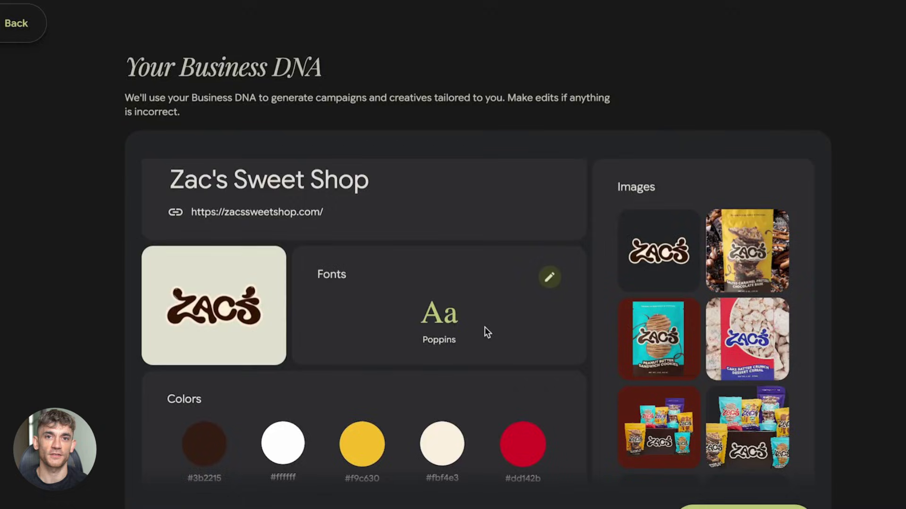
# Read down through the Pomelli announcement article on Business DNA and campaign ideas
pyautogui.scroll(-2, 389, 401)
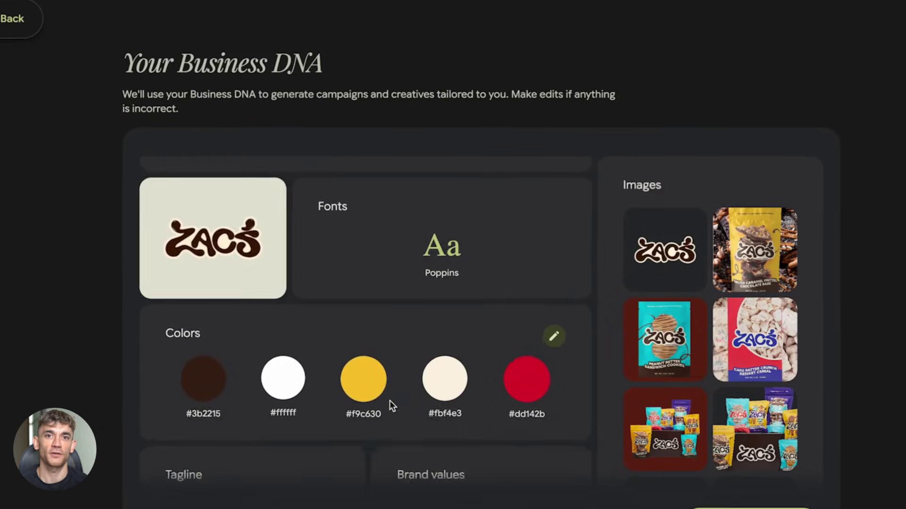
pyautogui.scroll(-6, 390, 401)
pyautogui.scroll(4, 520, 332)
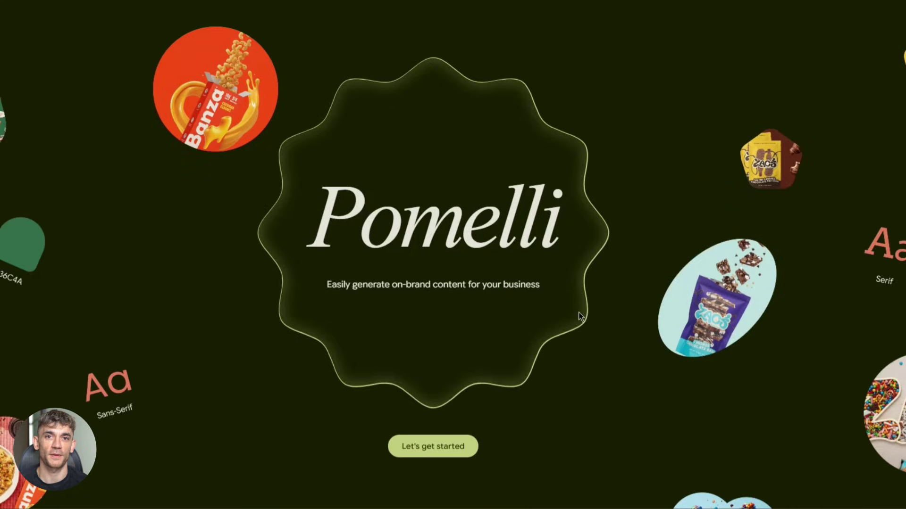
pyautogui.scroll(-8, 542, 251)
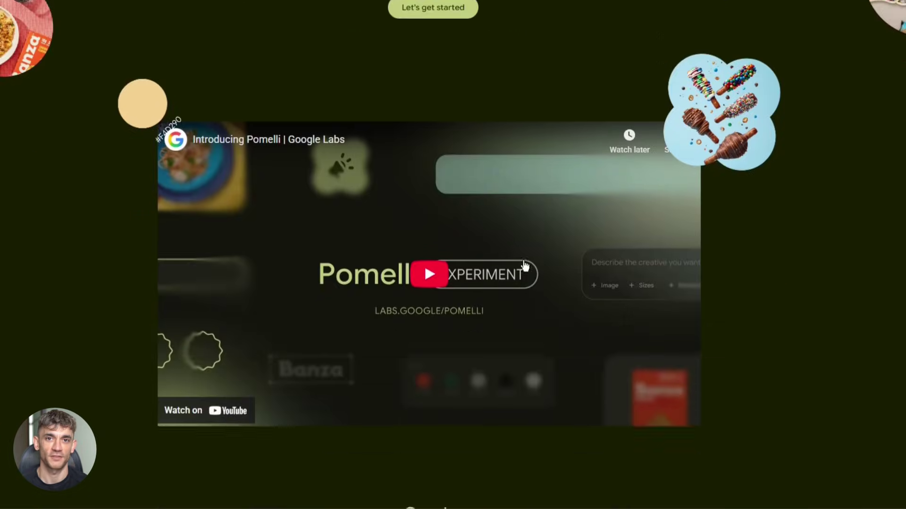
pyautogui.scroll(-2, 475, 263)
pyautogui.scroll(10, 471, 263)
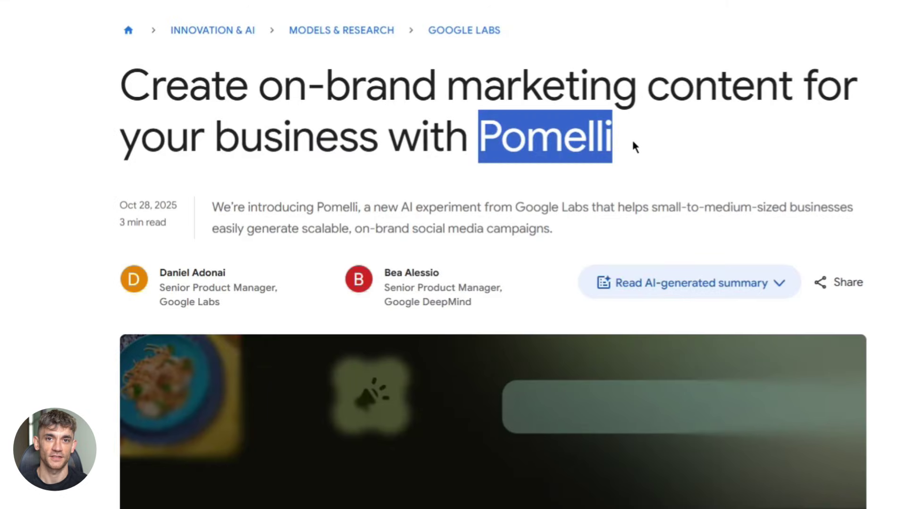
pyautogui.click(631, 138)
pyautogui.scroll(-15, 538, 217)
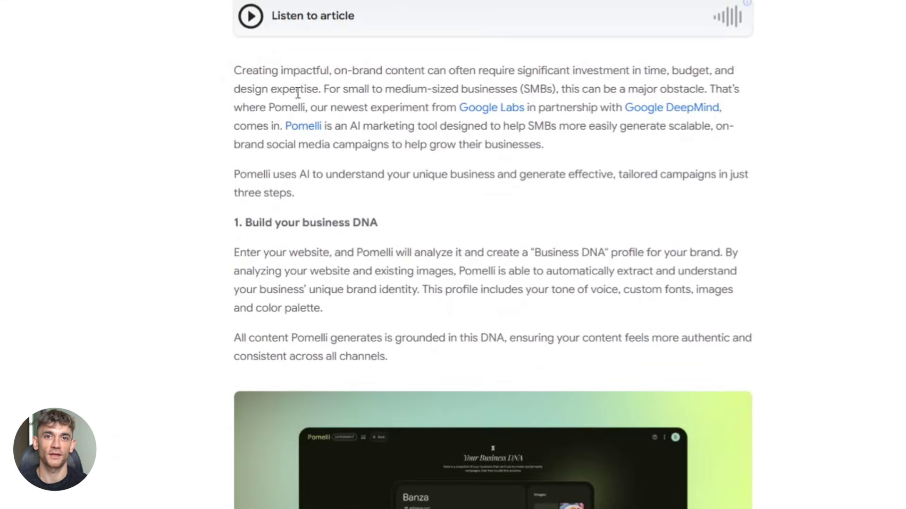
pyautogui.scroll(-15, 433, 155)
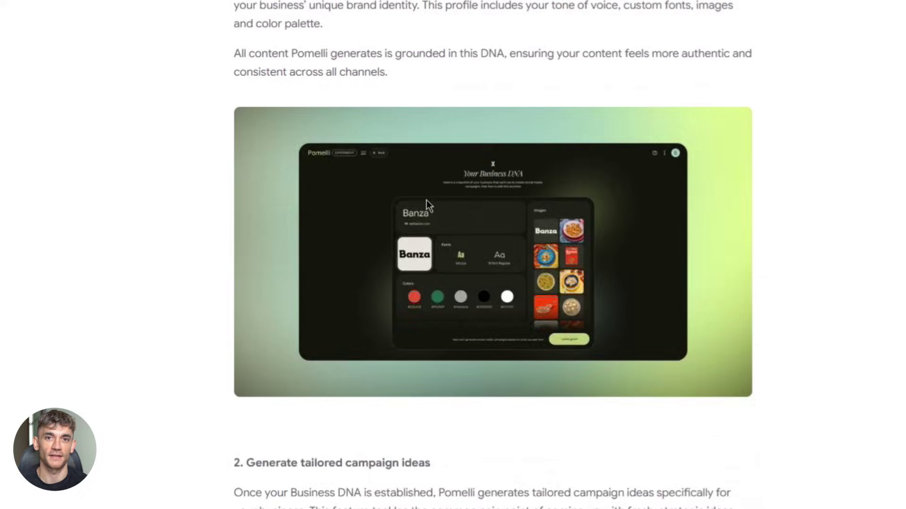
pyautogui.scroll(-15, 428, 227)
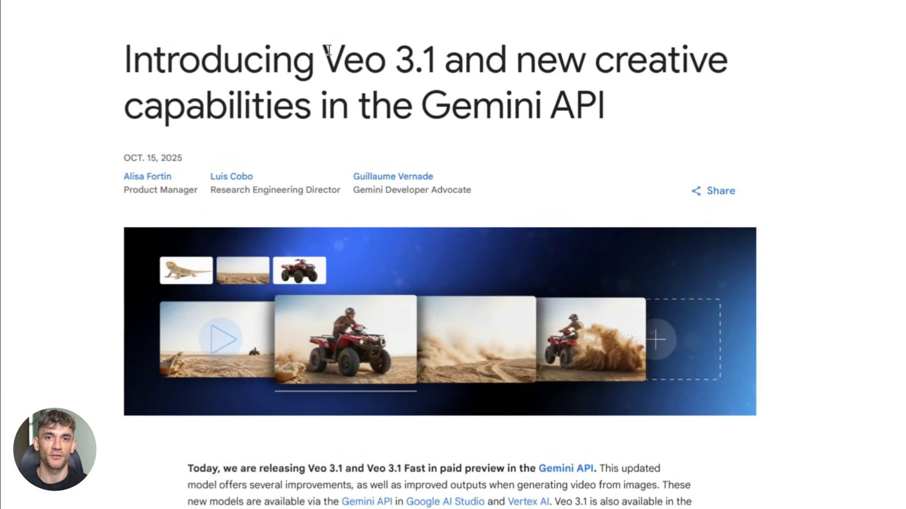
# Highlight the Veo 3.1 article title and scroll down to its Veo 3.1 section
pyautogui.moveTo(111, 66); pyautogui.dragTo(504, 66)
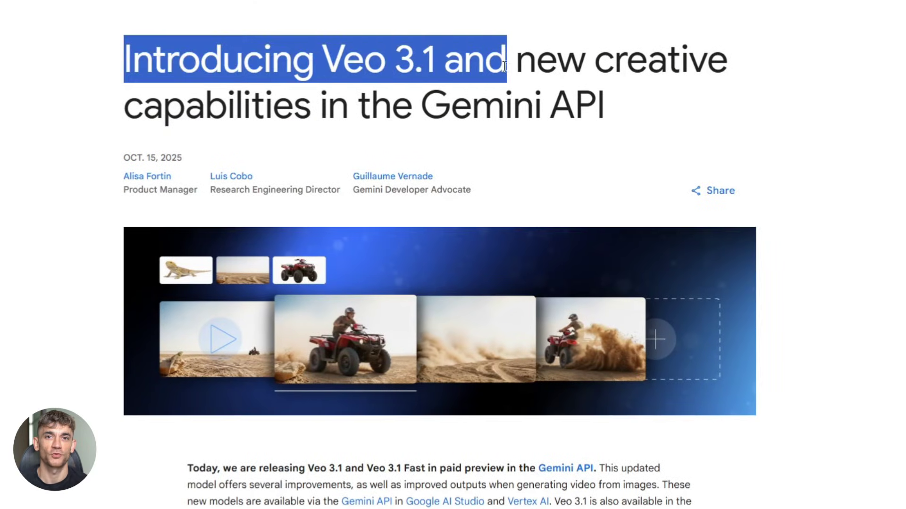
pyautogui.moveTo(627, 83); pyautogui.dragTo(636, 115)
pyautogui.scroll(-10, 392, 135)
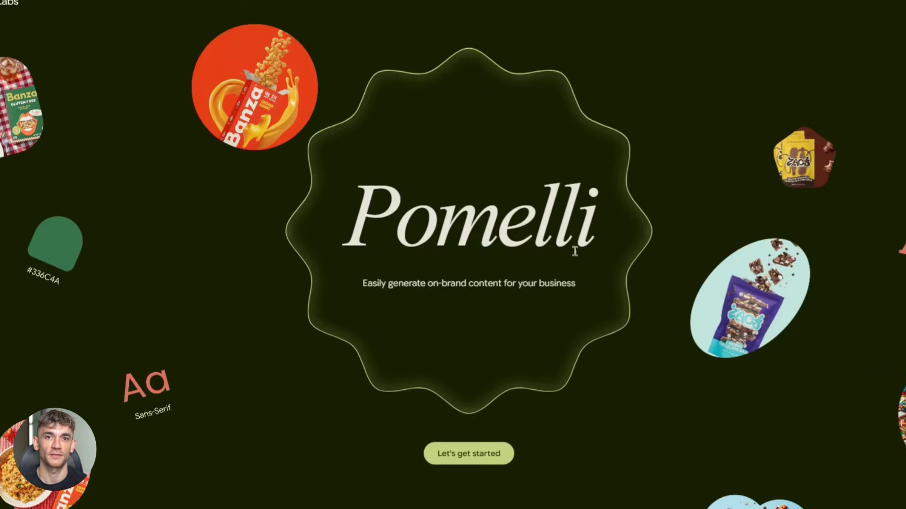
# Submit the Skool community URL for Business DNA, then generate AI-automation time-saving campaign ideas
pyautogui.scroll(-10, 575, 251)
pyautogui.scroll(8, 568, 292)
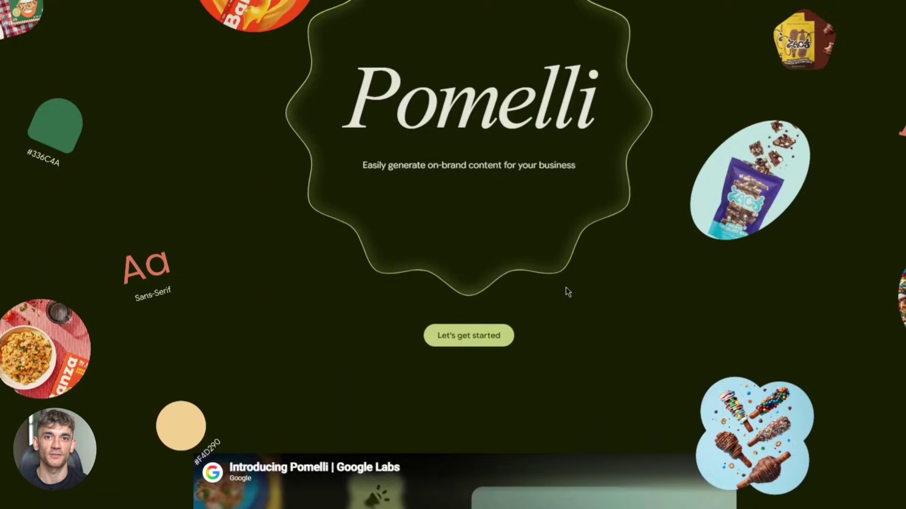
pyautogui.scroll(-3, 511, 317)
pyautogui.scroll(5, 487, 261)
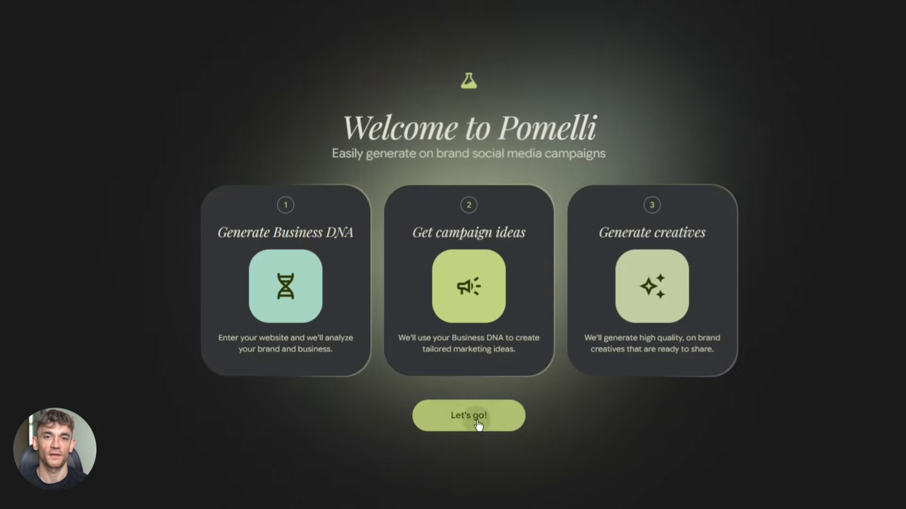
pyautogui.click(478, 425)
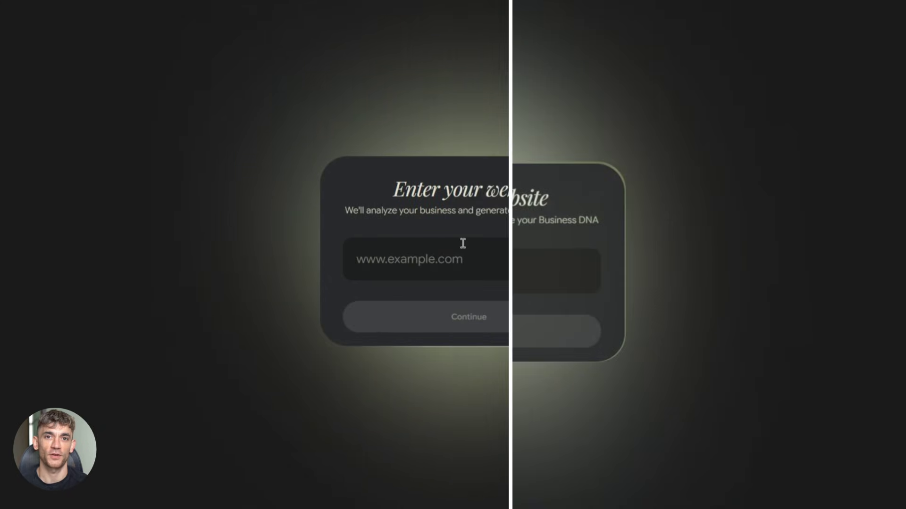
pyautogui.click(403, 271)
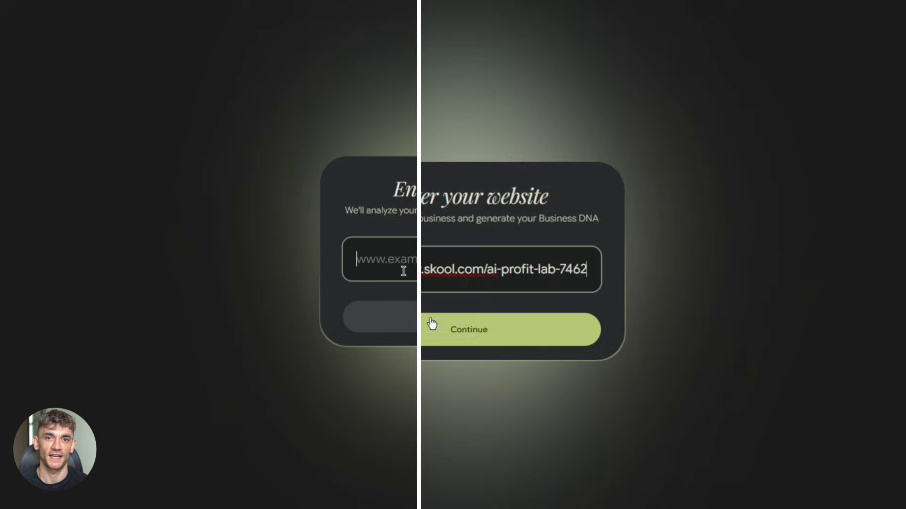
pyautogui.click(432, 324)
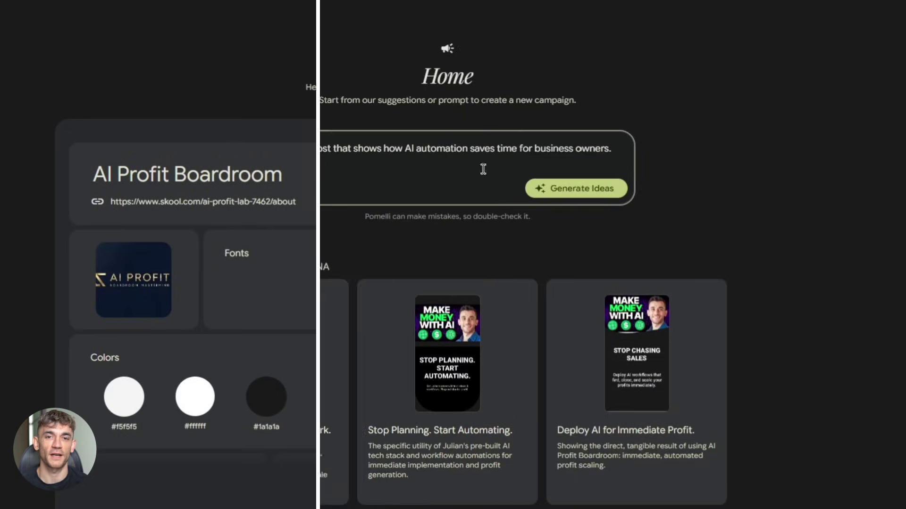
pyautogui.click(540, 195)
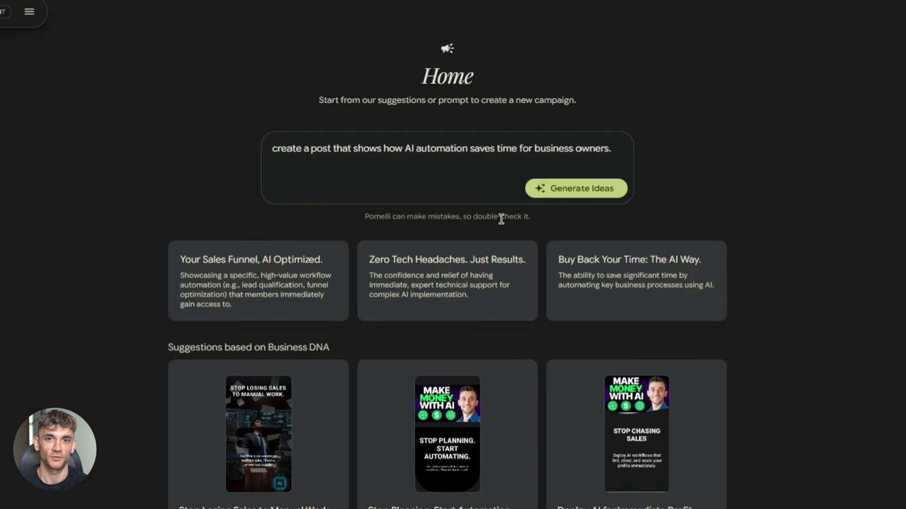
# Build the 'Your Sales Funnel, AI Optimized.' campaign, then animate and play the 40% More creative
pyautogui.click(260, 280)
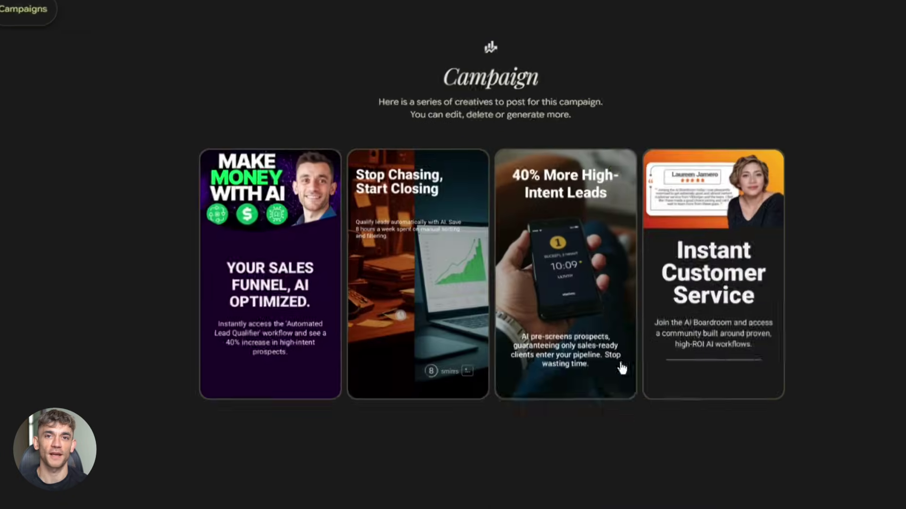
pyautogui.moveTo(554, 386)
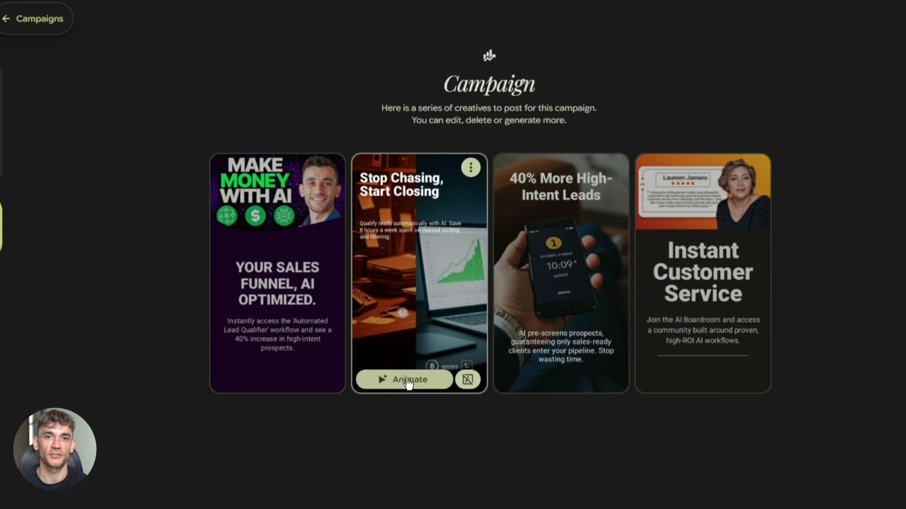
pyautogui.click(568, 381)
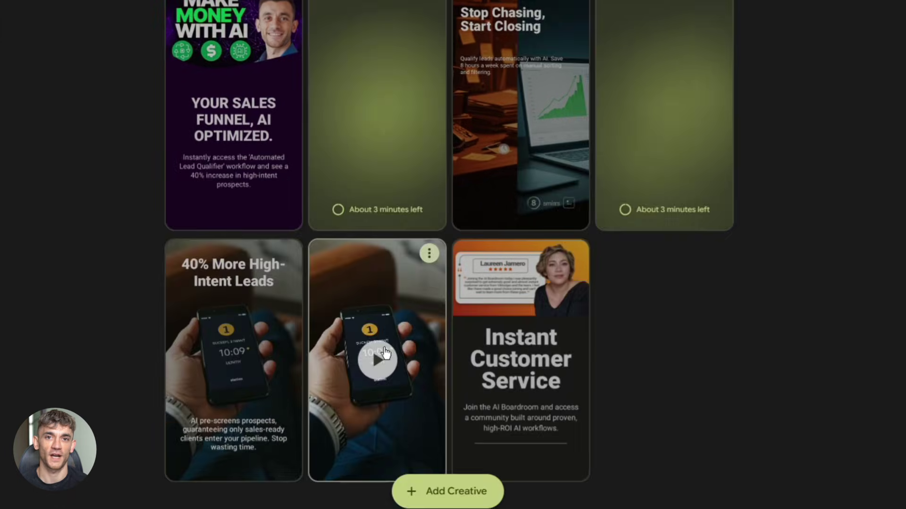
pyautogui.click(373, 349)
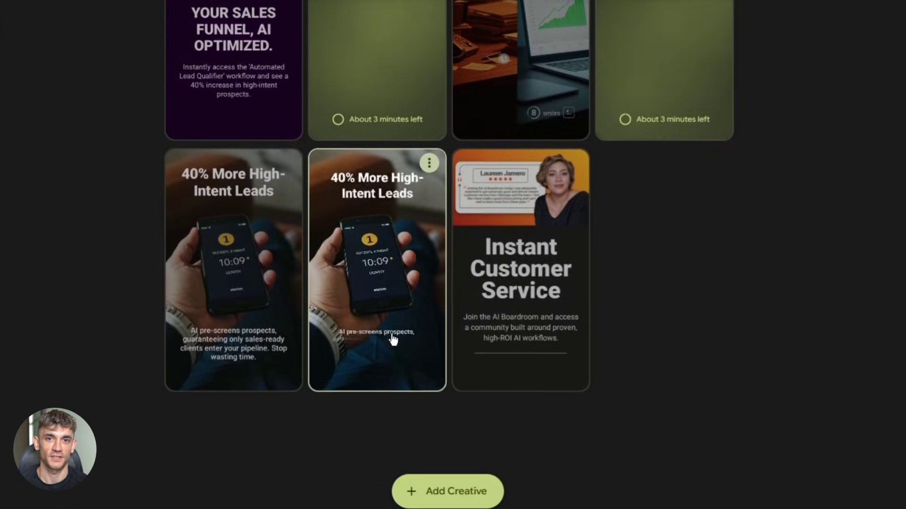
pyautogui.moveTo(370, 370)
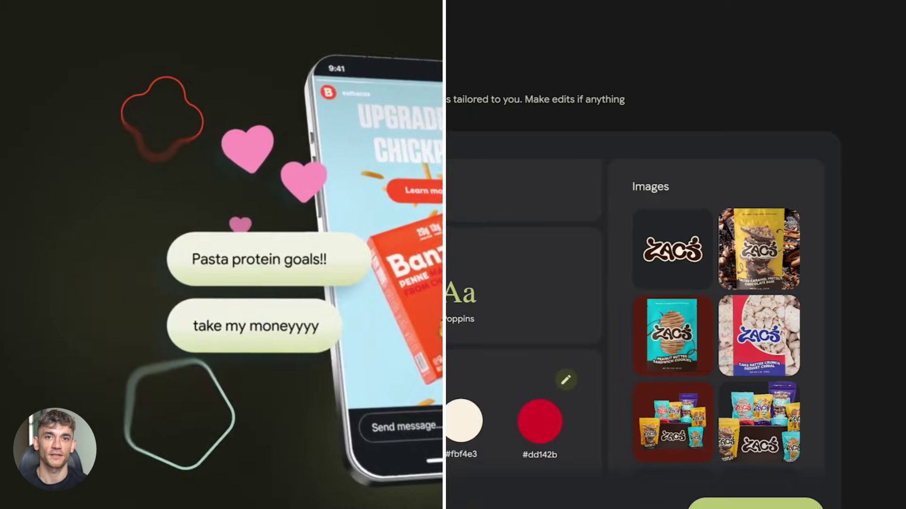
# Generate ideas for 'Holiday gifting guide' and build the 'Gifting Made Deliciously Easy' campaign
pyautogui.scroll(-5, 531, 327)
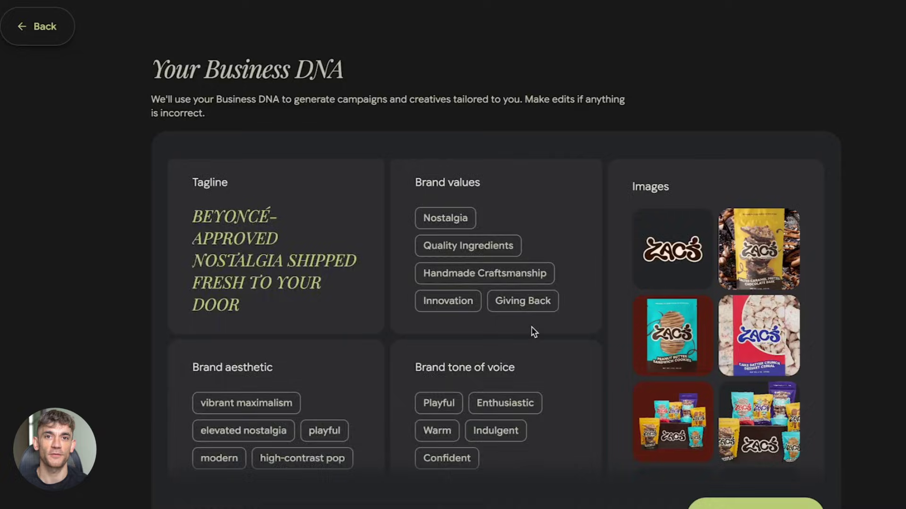
pyautogui.scroll(-3, 531, 326)
pyautogui.scroll(8, 525, 338)
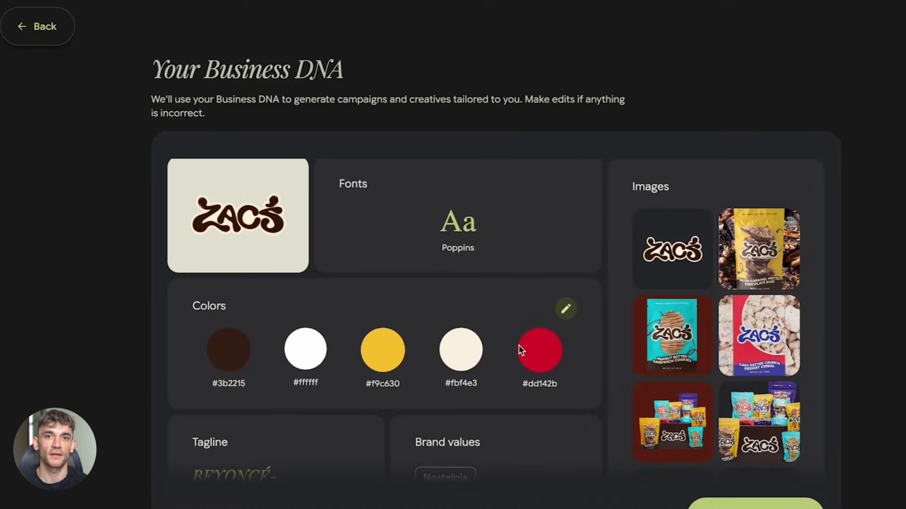
pyautogui.scroll(2, 519, 348)
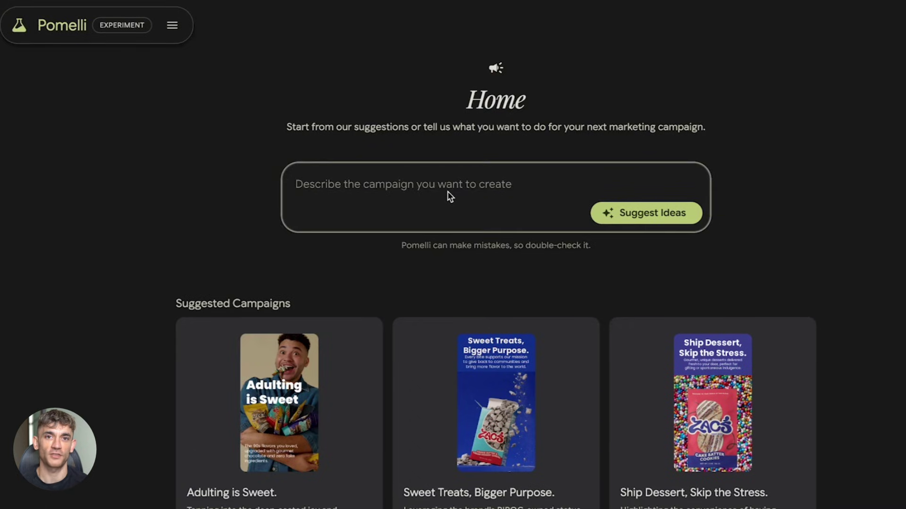
pyautogui.write('Holiday gifting guide')
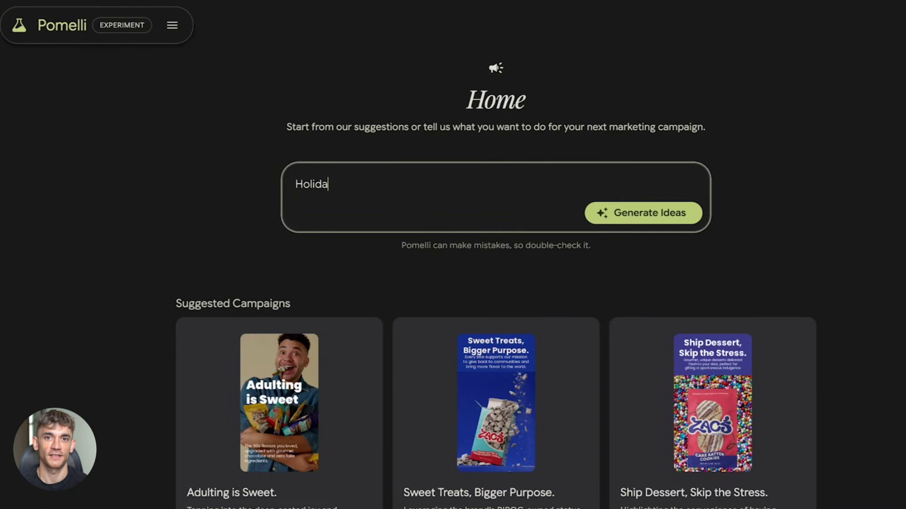
pyautogui.press('Return')
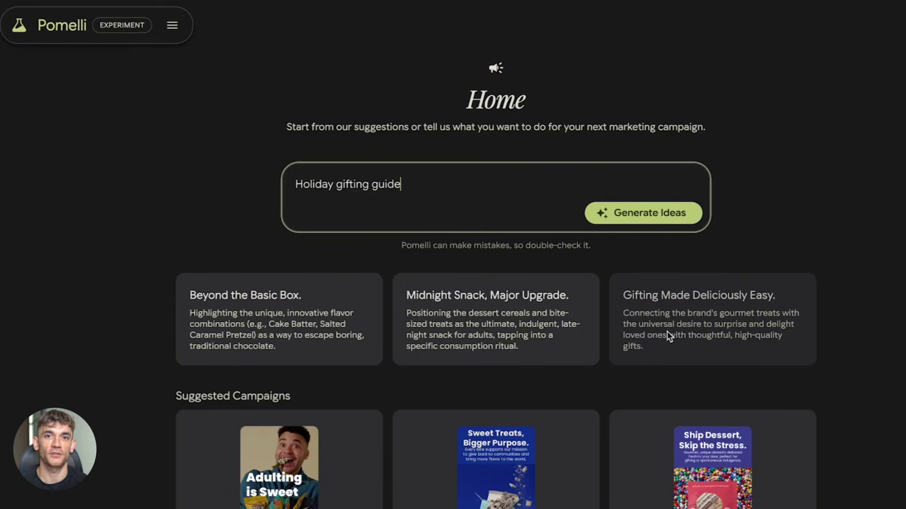
pyautogui.click(691, 309)
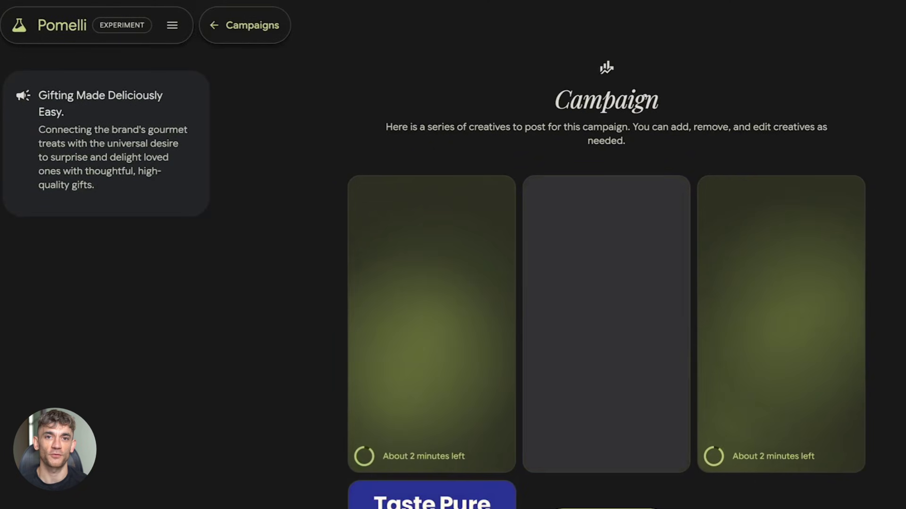
pyautogui.scroll(-3, 646, 324)
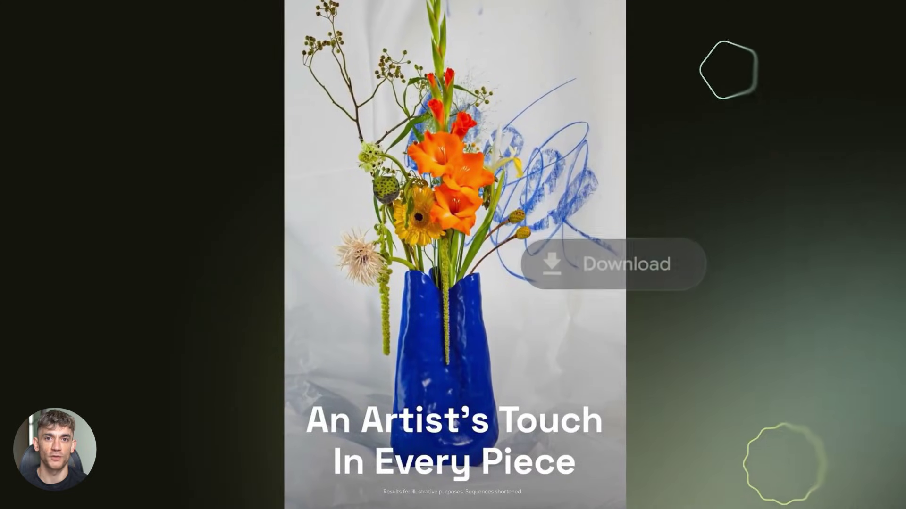
# Animate a campaign creative and play the finished 40% More High-Intent Leads video
pyautogui.click(704, 116)
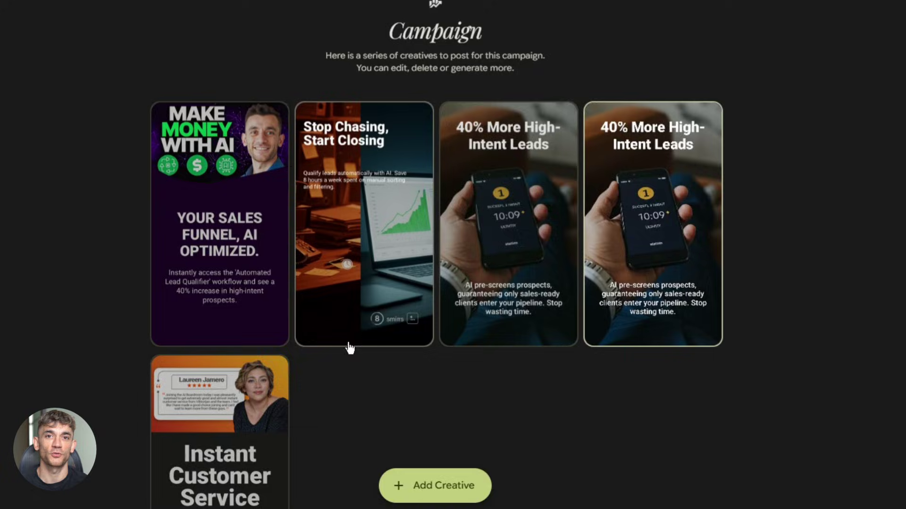
pyautogui.click(349, 332)
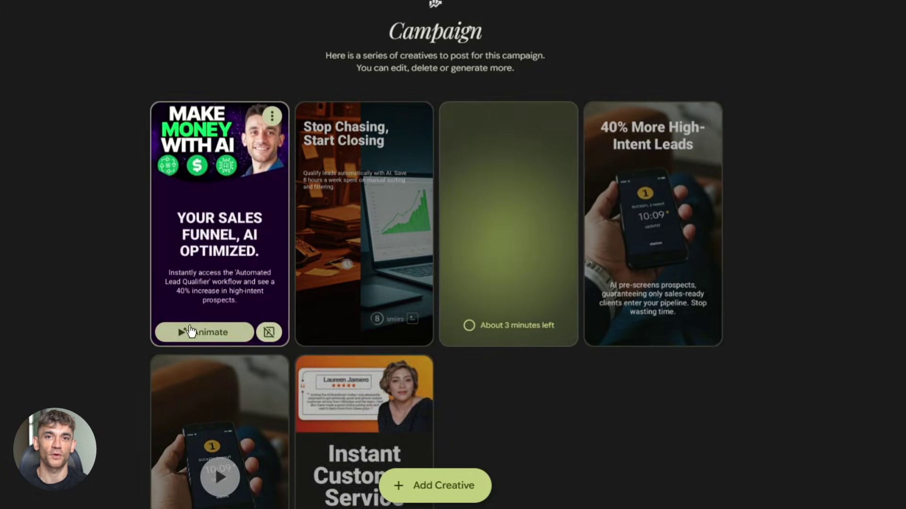
pyautogui.scroll(-3, 342, 428)
pyautogui.click(372, 351)
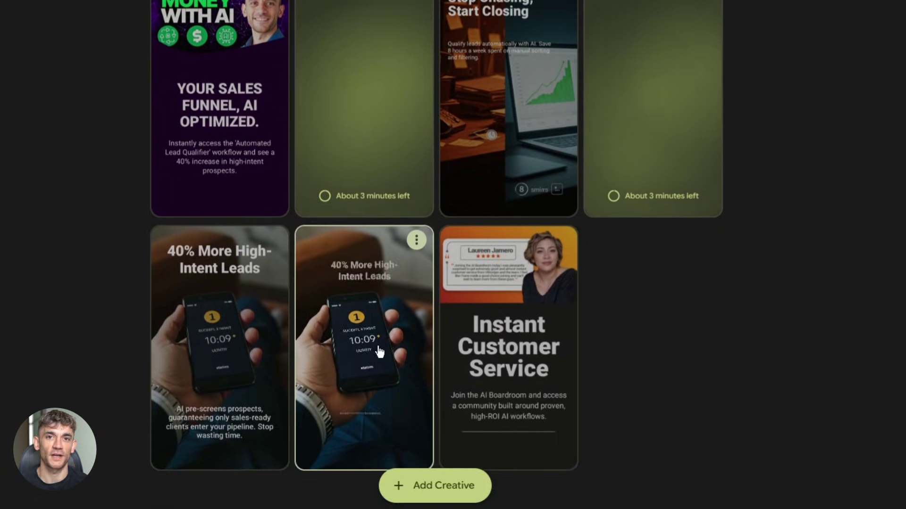
pyautogui.scroll(-2, 366, 302)
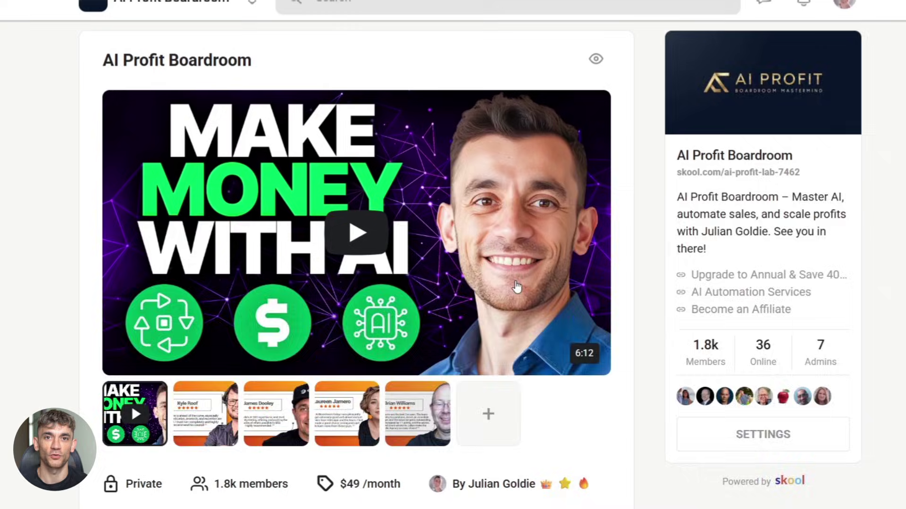
pyautogui.scroll(-8, 152, 137)
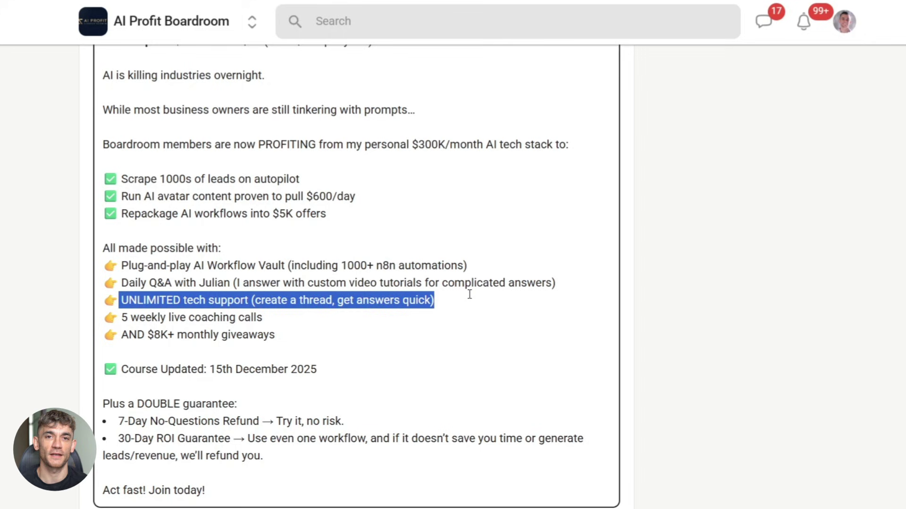
# Switch the AI Profit Boardroom community to its Classroom tab and browse the course cards
pyautogui.scroll(13, 241, 306)
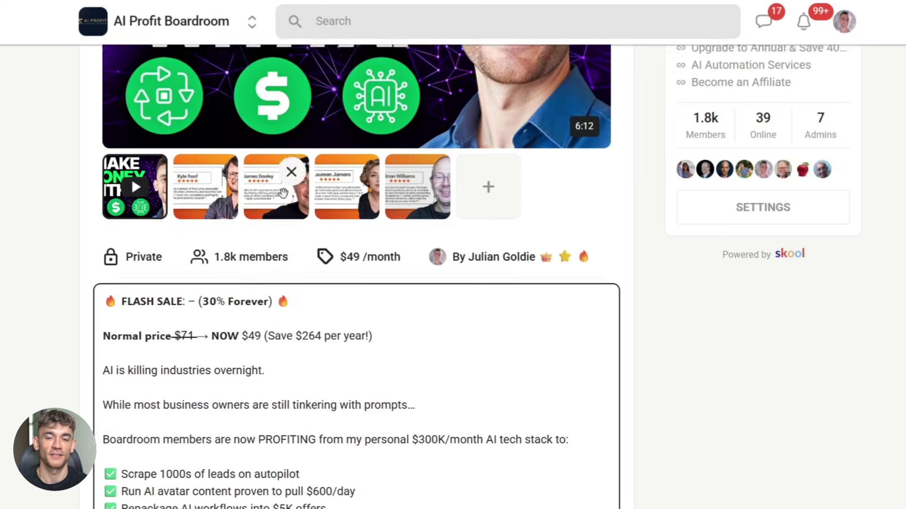
pyautogui.click(186, 56)
pyautogui.scroll(-9, 344, 234)
pyautogui.scroll(-10, 345, 234)
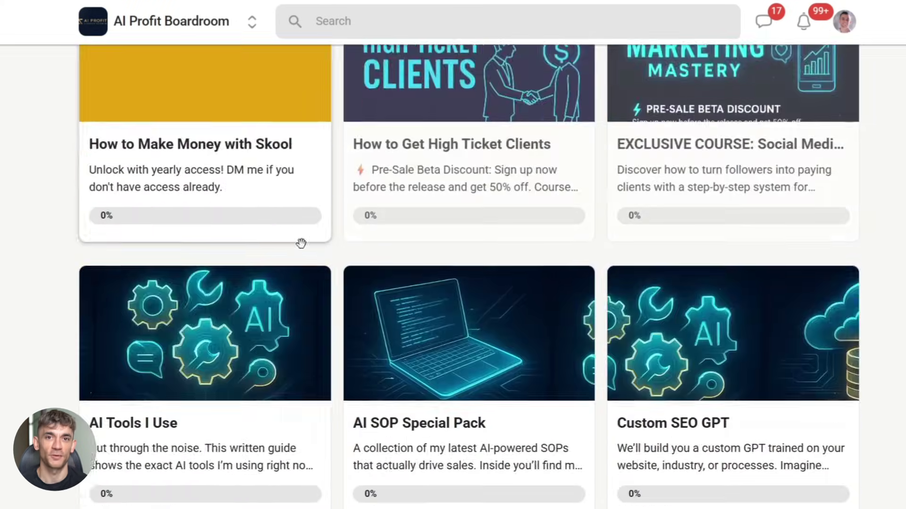
pyautogui.scroll(15, 323, 273)
pyautogui.scroll(4, 360, 301)
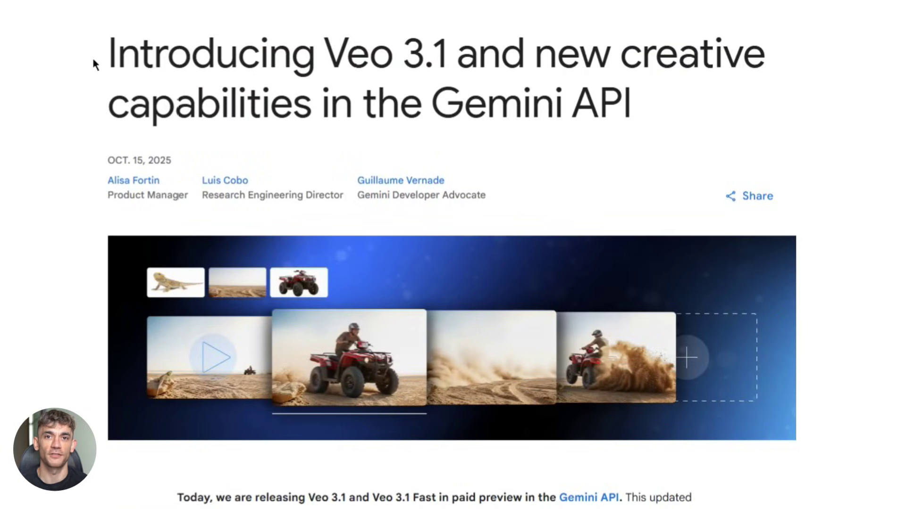
pyautogui.moveTo(93, 61); pyautogui.dragTo(317, 56)
pyautogui.moveTo(547, 61); pyautogui.dragTo(663, 97)
pyautogui.click(634, 122)
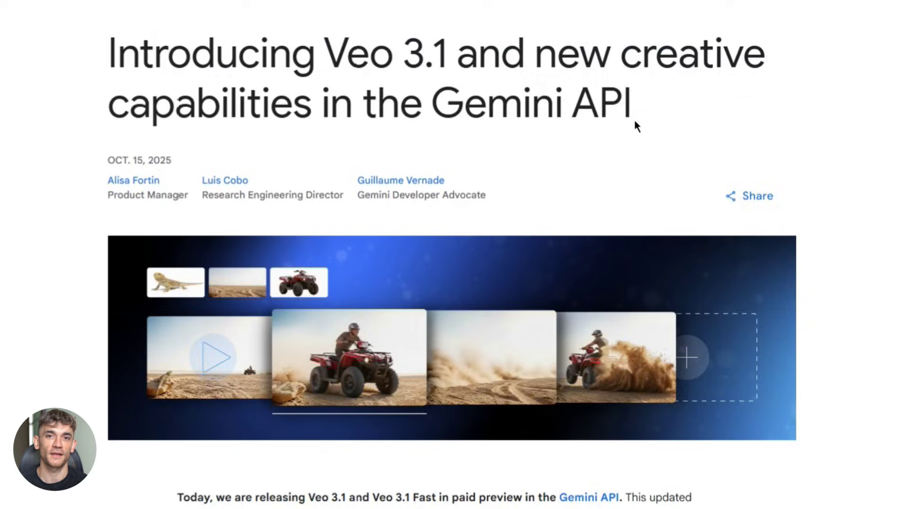
pyautogui.scroll(-8, 394, 137)
pyautogui.scroll(-2, 342, 142)
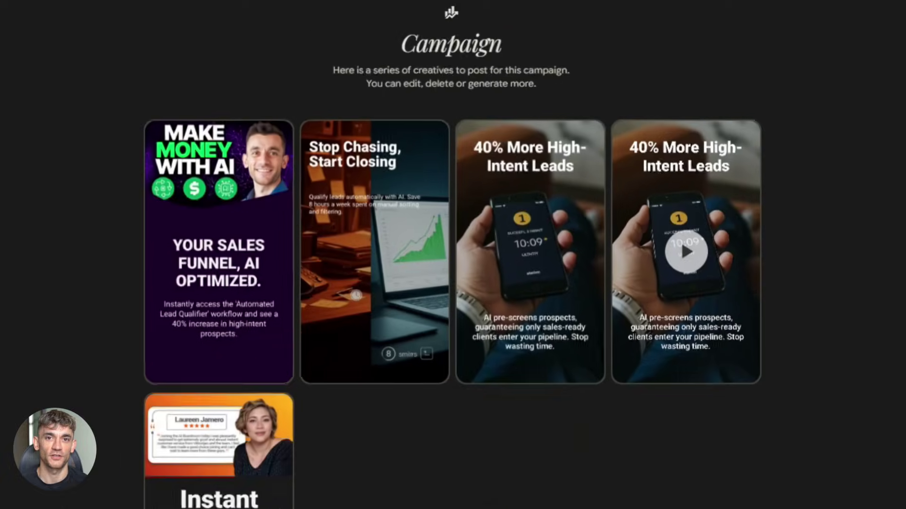
# Animate the 'Stop Chasing, Start Closing' and 'Make Money with AI' creatives
pyautogui.moveTo(643, 204)
pyautogui.click(740, 142)
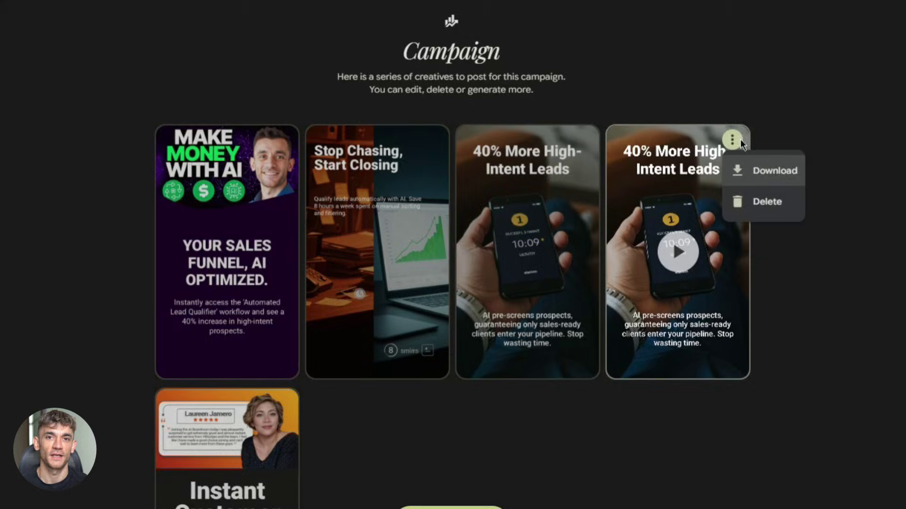
pyautogui.click(808, 420)
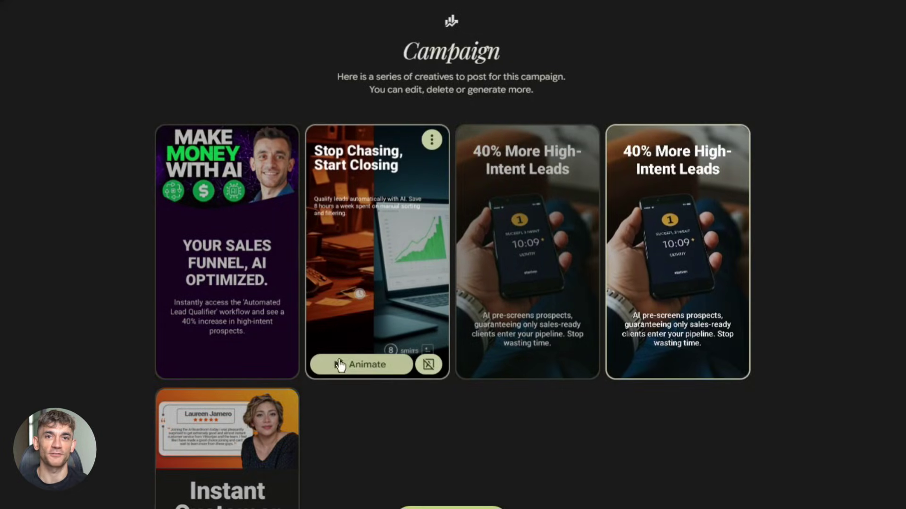
pyautogui.click(353, 366)
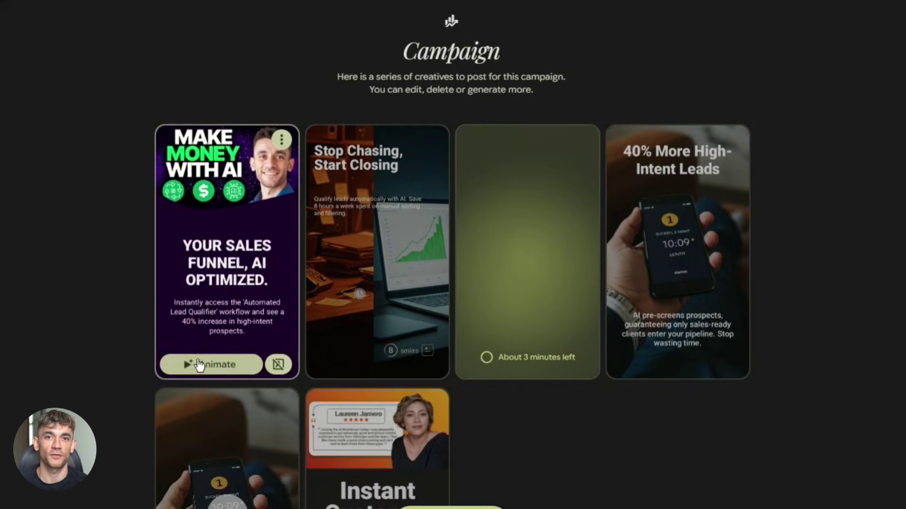
pyautogui.click(193, 367)
# Play the finished 40% More High-Intent Leads and Stop Chasing animated videos
pyautogui.moveTo(437, 414)
pyautogui.scroll(-3, 415, 397)
pyautogui.click(372, 374)
pyautogui.scroll(-2, 372, 331)
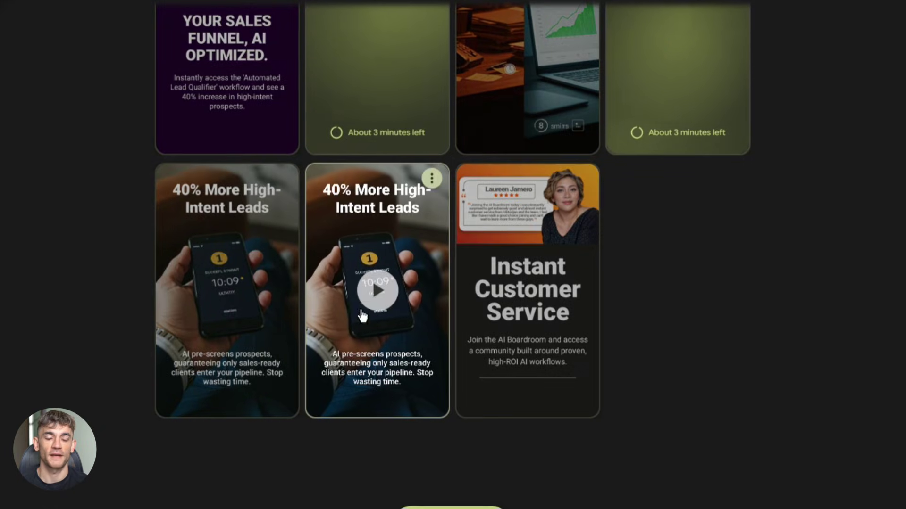
pyautogui.scroll(1, 371, 350)
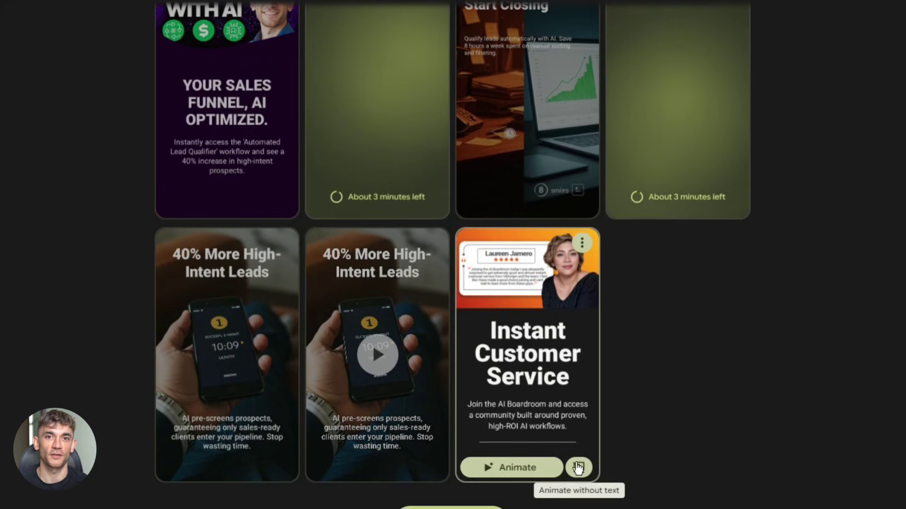
pyautogui.scroll(3, 507, 259)
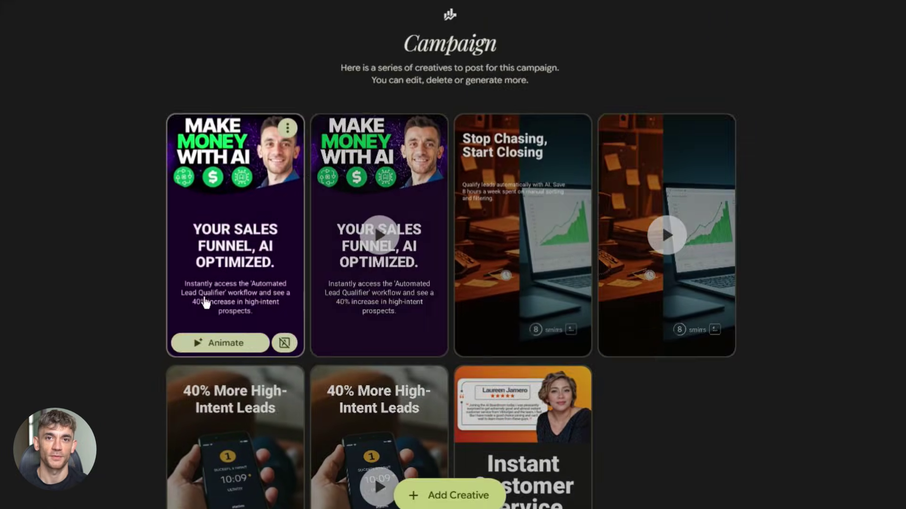
pyautogui.scroll(-1, 205, 302)
pyautogui.click(665, 173)
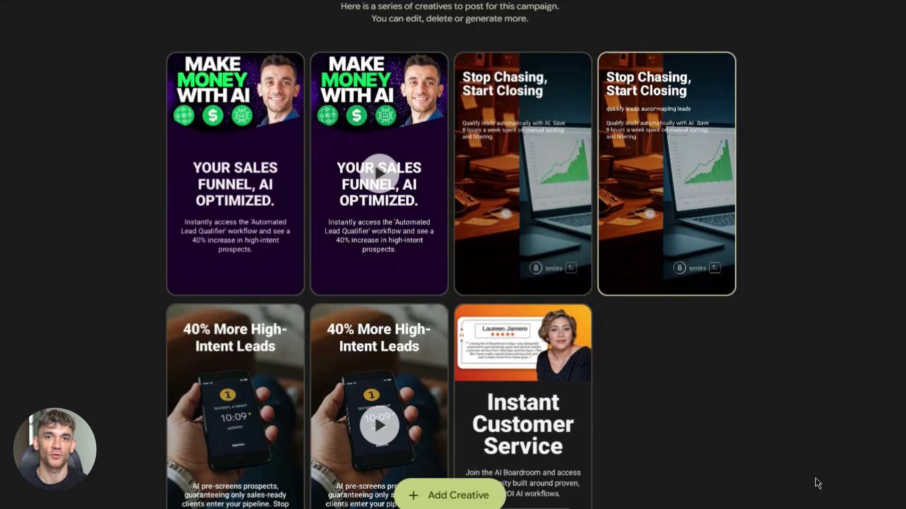
pyautogui.click(379, 174)
pyautogui.moveTo(285, 282)
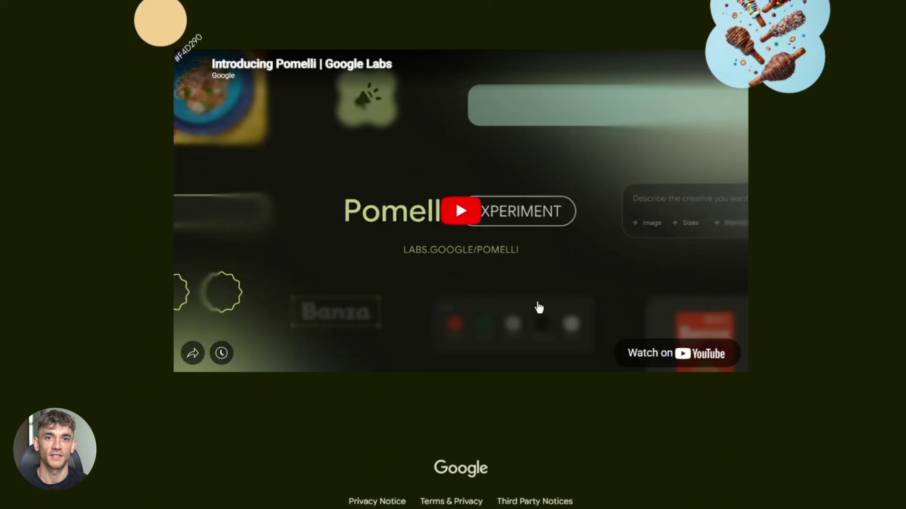
pyautogui.scroll(8, 570, 304)
pyautogui.scroll(-2, 516, 331)
pyautogui.scroll(4, 512, 320)
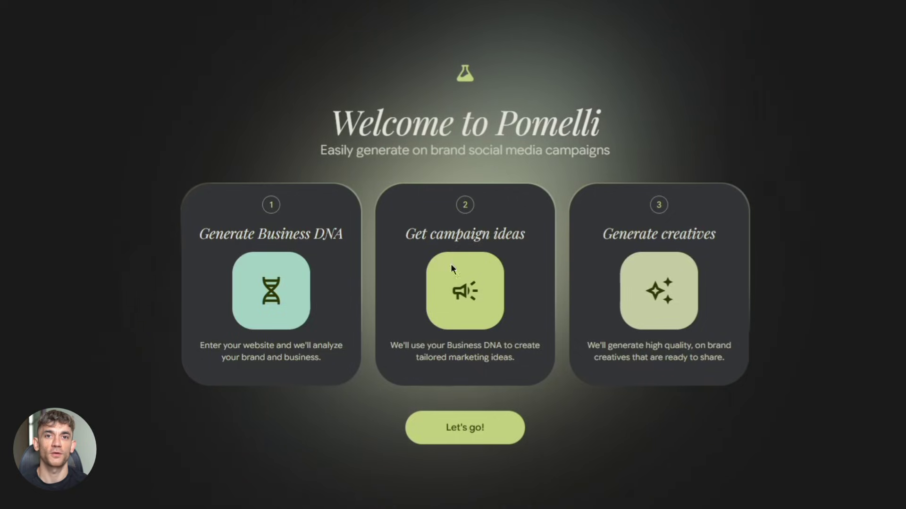
pyautogui.click(473, 430)
pyautogui.click(396, 272)
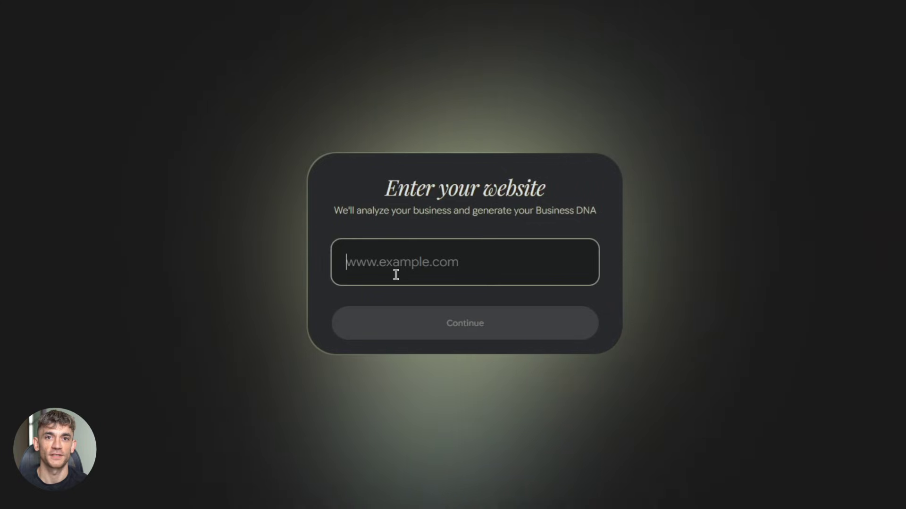
pyautogui.write('www.')
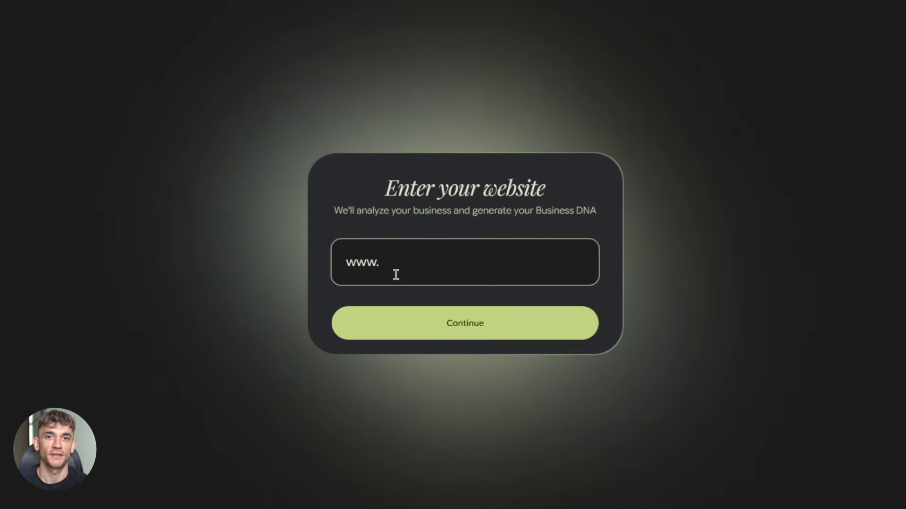
pyautogui.write('g')
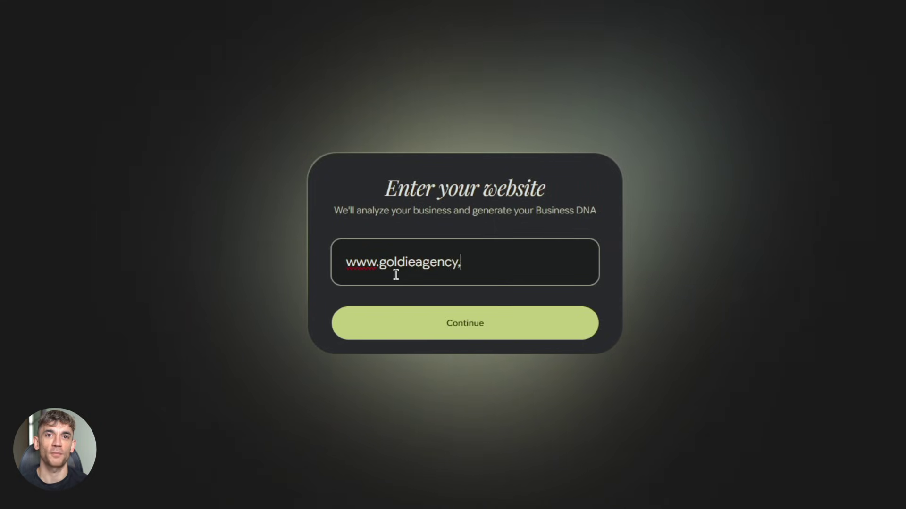
pyautogui.write('oldieagency.com')
pyautogui.press('Return')
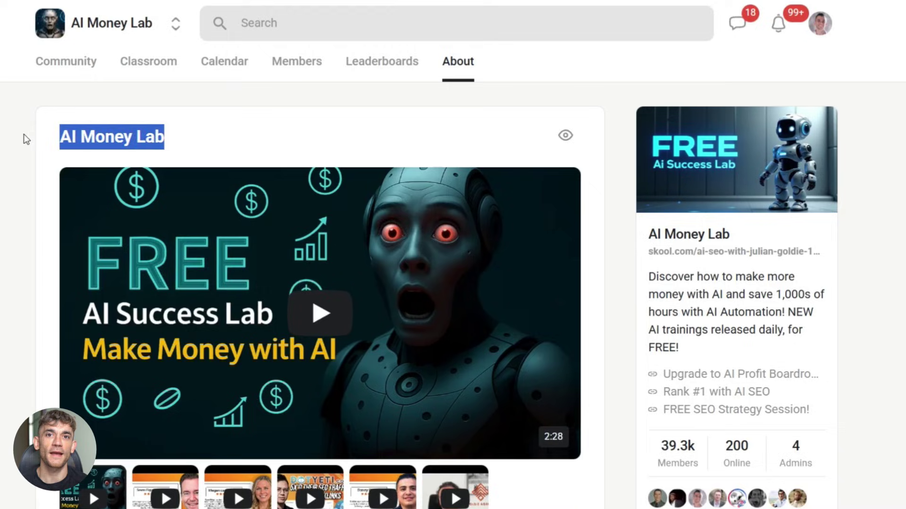
# Read the AI Money Lab About description, highlighting the learning list and lead-generation blueprint line
pyautogui.click(26, 139)
pyautogui.scroll(-3, 657, 317)
pyautogui.scroll(-3, 173, 344)
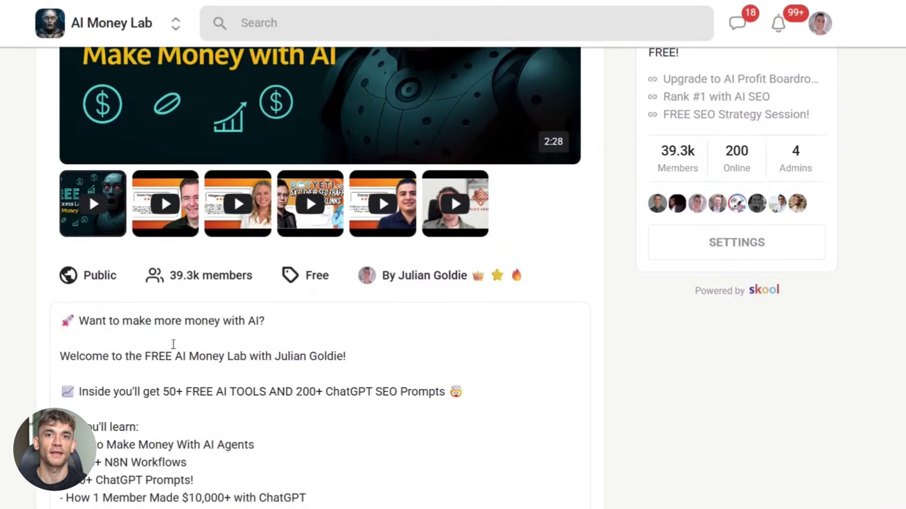
pyautogui.scroll(-2, 77, 329)
pyautogui.moveTo(66, 371); pyautogui.dragTo(147, 373)
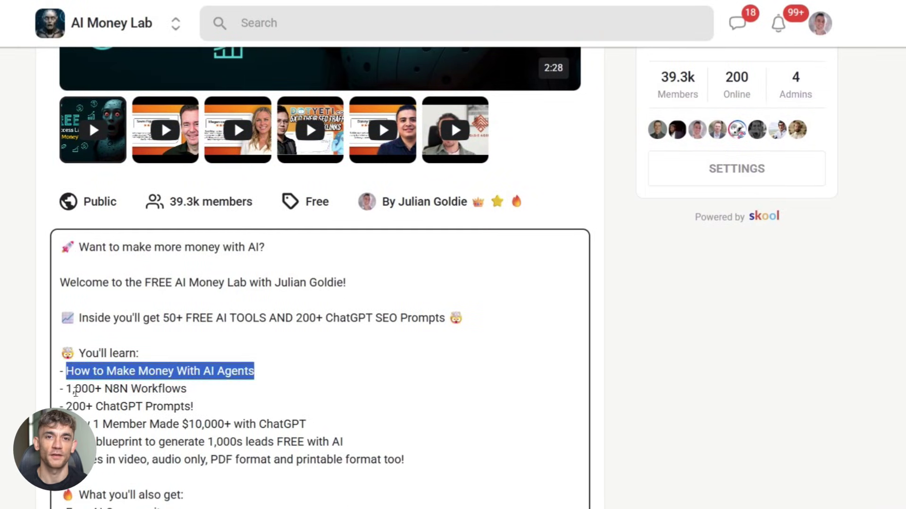
pyautogui.moveTo(66, 391); pyautogui.dragTo(220, 393)
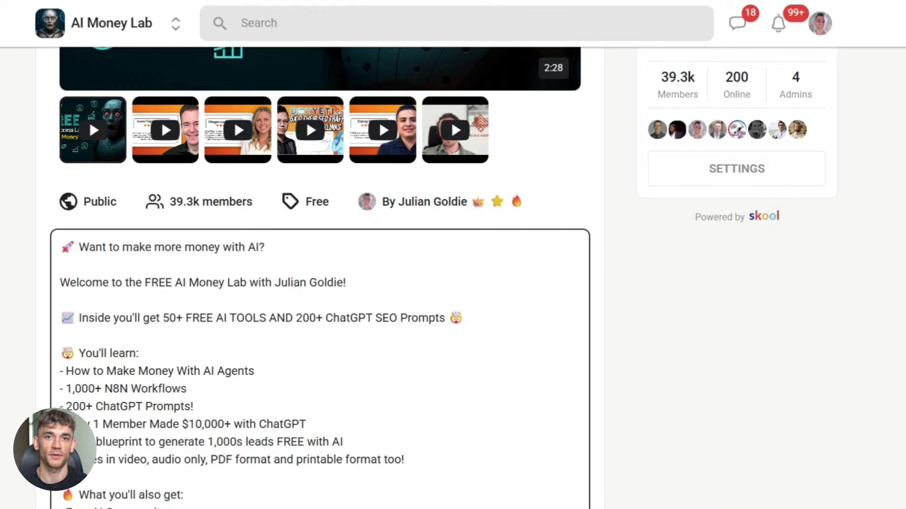
pyautogui.moveTo(95, 442); pyautogui.dragTo(126, 442)
pyautogui.click(410, 425)
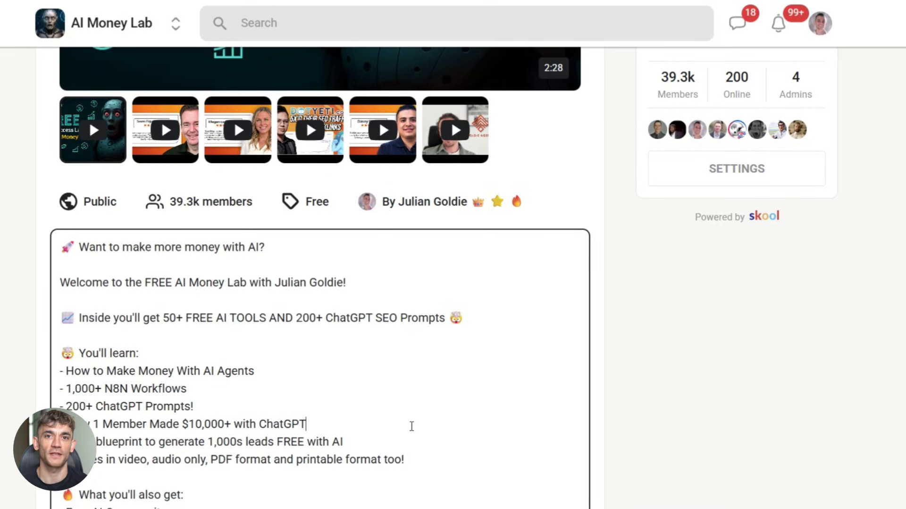
pyautogui.scroll(-2, 144, 412)
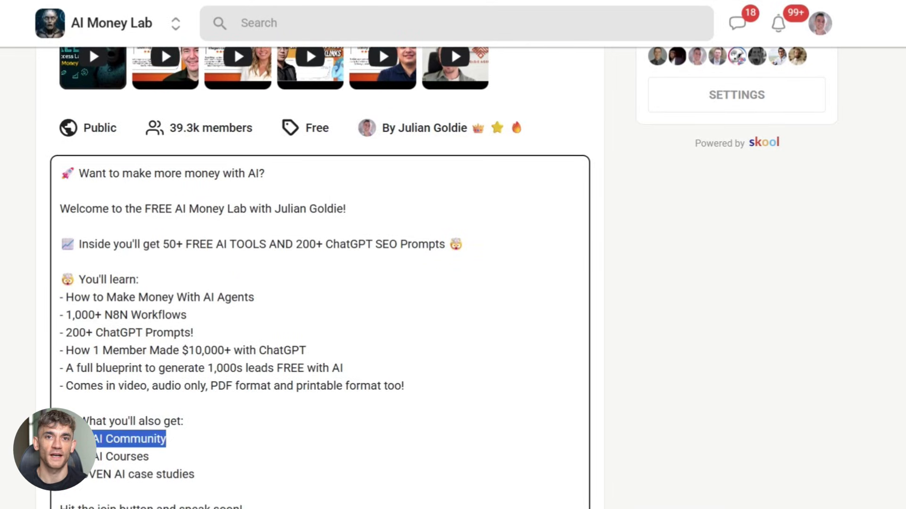
pyautogui.scroll(10, 318, 97)
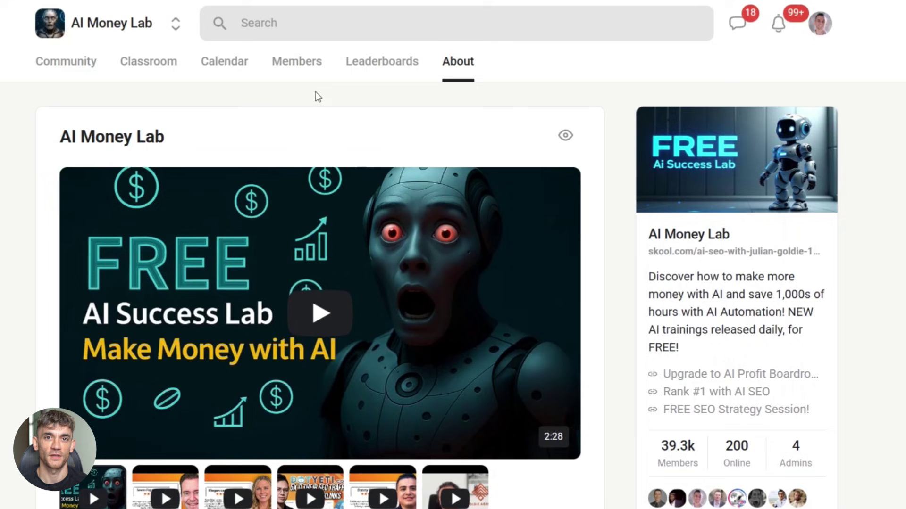
# Open the AI Money Lab Classroom and scroll through its course cards
pyautogui.click(168, 75)
pyautogui.scroll(-6, 331, 208)
pyautogui.scroll(8, 489, 261)
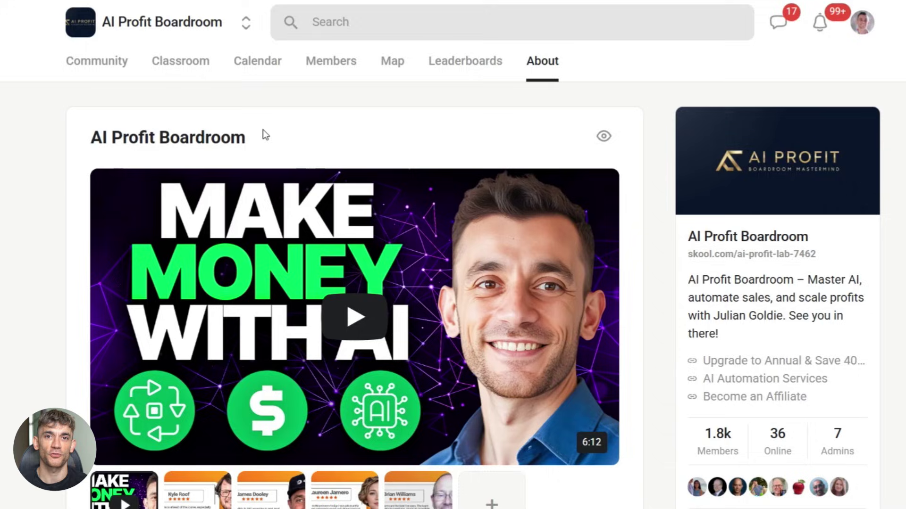
# Highlight the daily Q&A, unlimited tech support, and coaching calls benefit lines in the About description
pyautogui.scroll(-2, 309, 282)
pyautogui.scroll(-4, 310, 282)
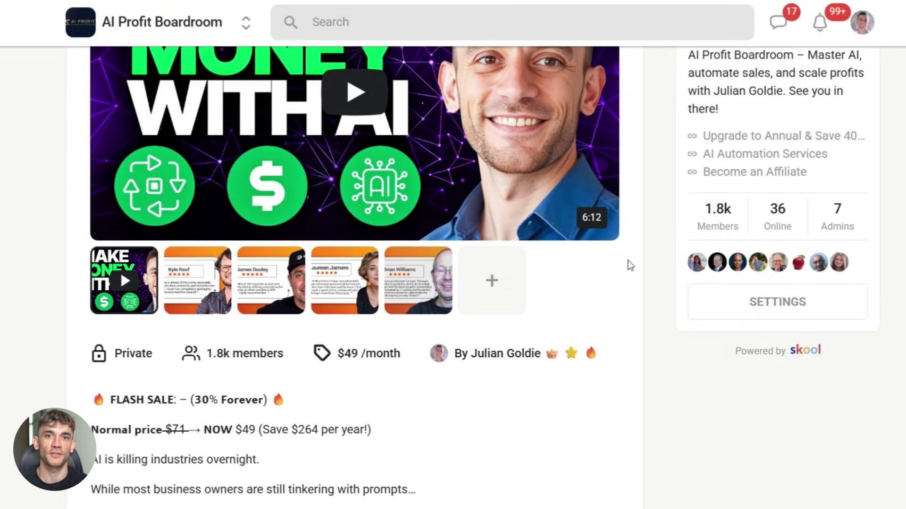
pyautogui.scroll(-10, 548, 245)
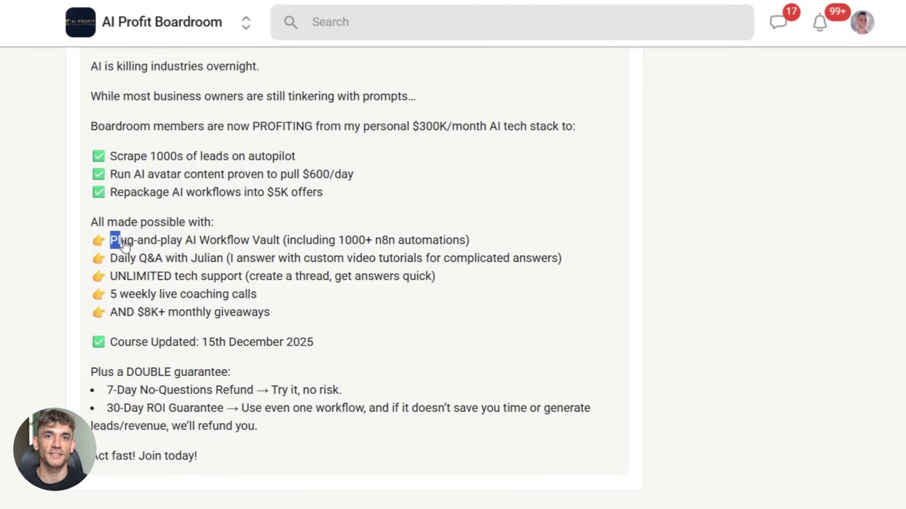
pyautogui.click(505, 240)
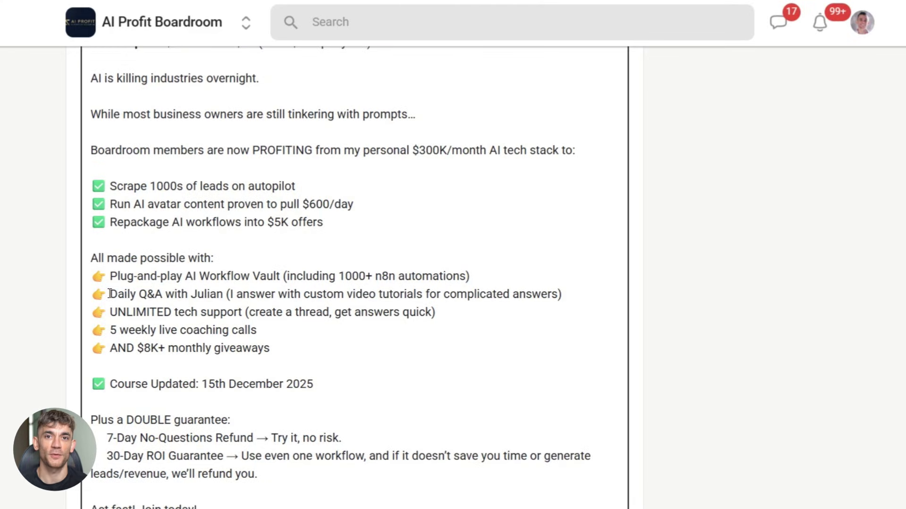
pyautogui.moveTo(269, 287); pyautogui.dragTo(544, 290)
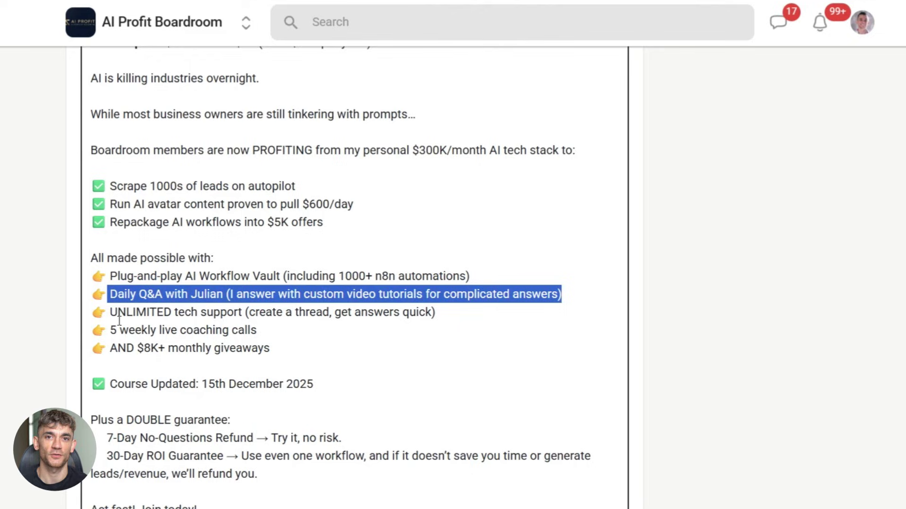
pyautogui.moveTo(106, 311); pyautogui.dragTo(421, 307)
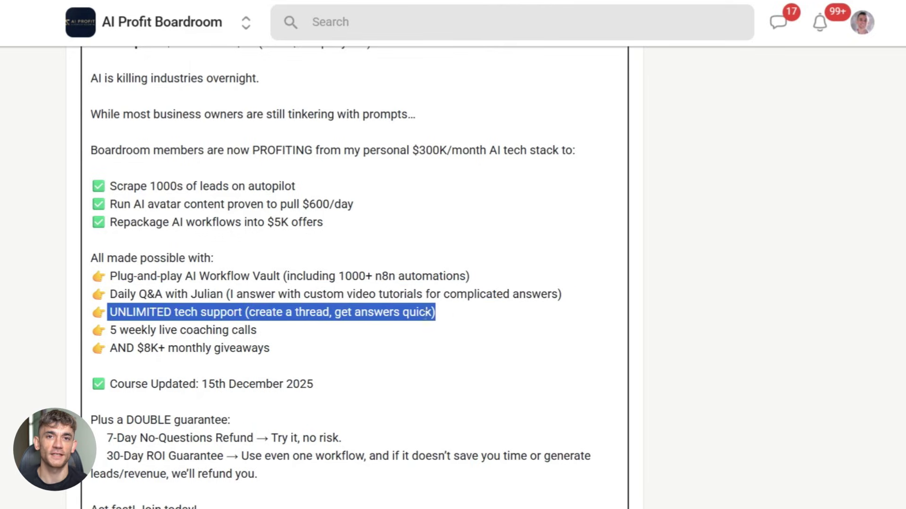
pyautogui.moveTo(110, 331); pyautogui.dragTo(282, 342)
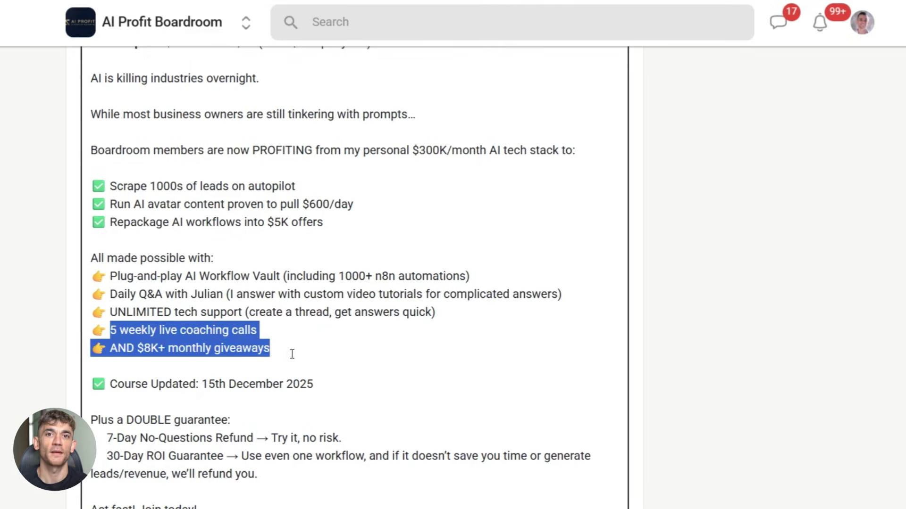
pyautogui.click(224, 349)
pyautogui.scroll(15, 255, 287)
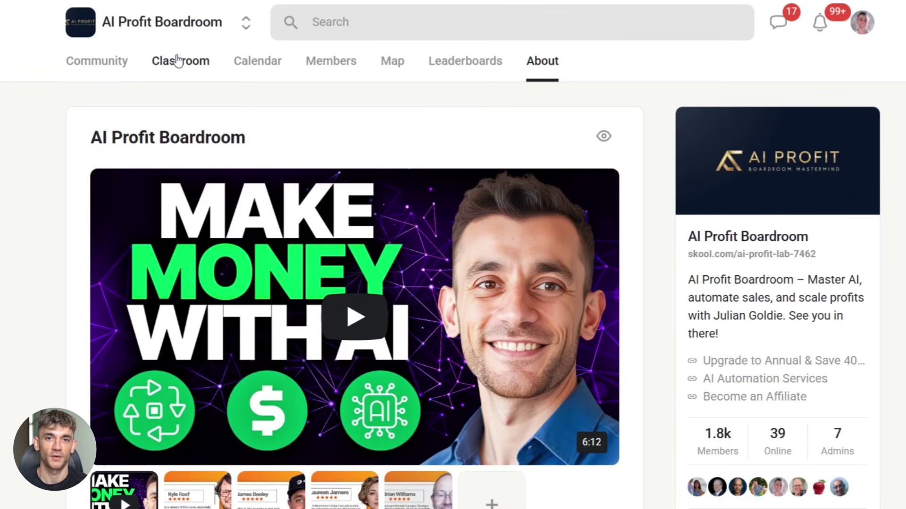
# Browse the Classroom course cards, such as 'START HERE: 6-Week AI Automation' and 'Foundations & Getting Started'
pyautogui.click(177, 61)
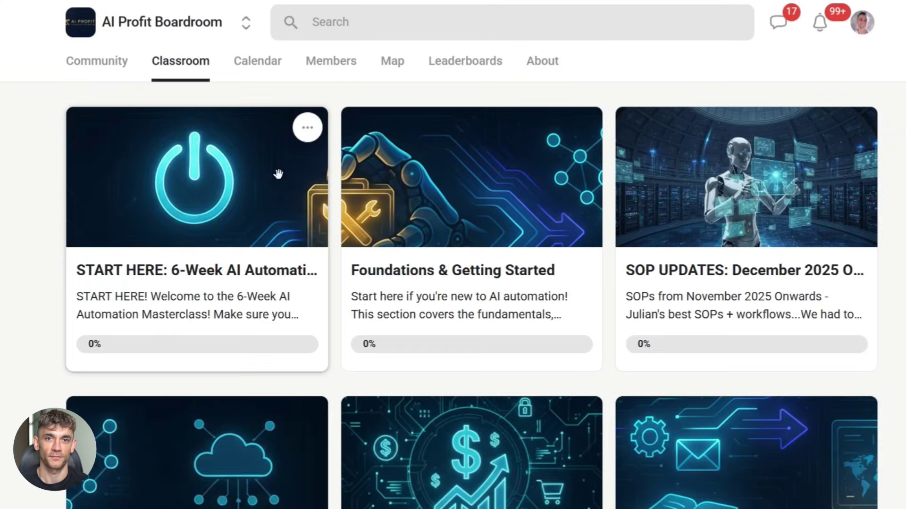
pyautogui.scroll(-15, 279, 180)
pyautogui.scroll(-20, 343, 243)
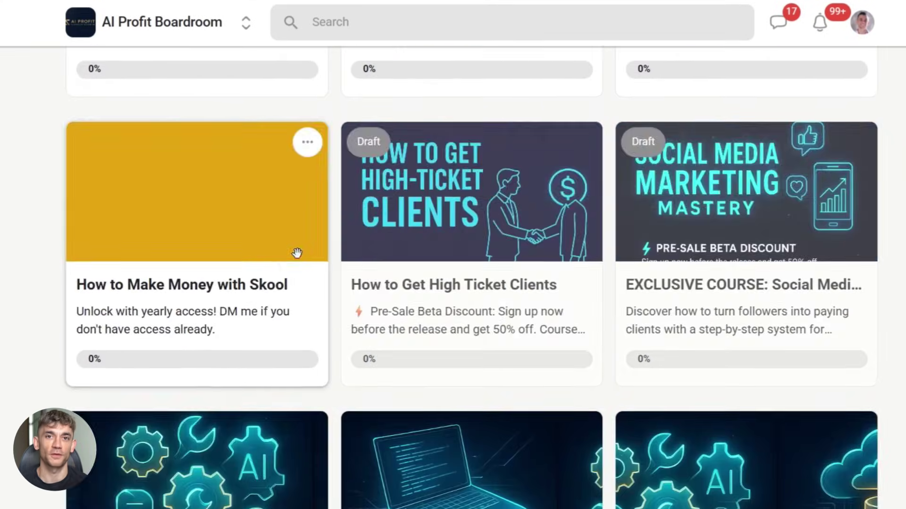
pyautogui.scroll(-4, 330, 297)
pyautogui.scroll(20, 352, 307)
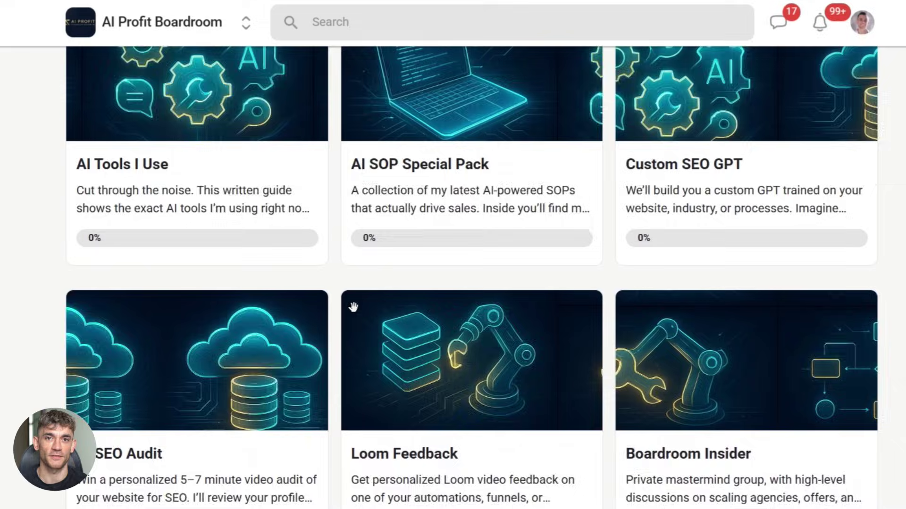
pyautogui.scroll(10, 362, 320)
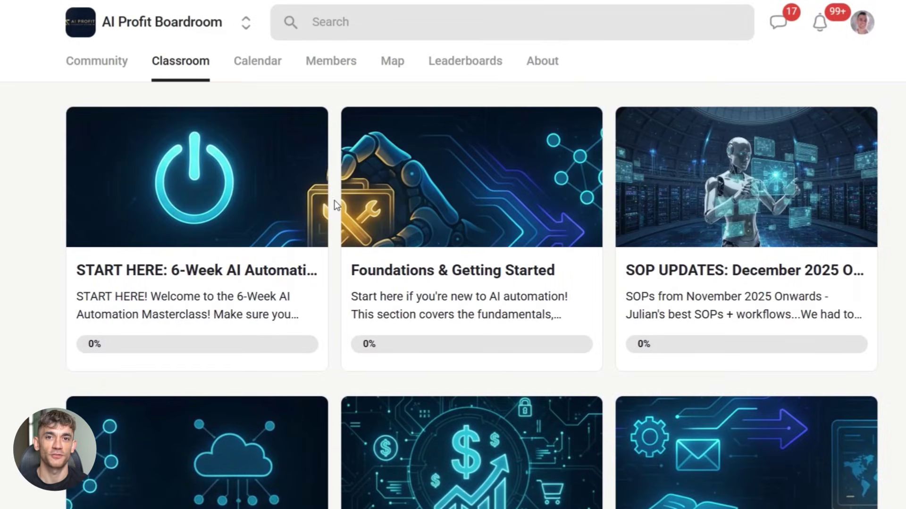